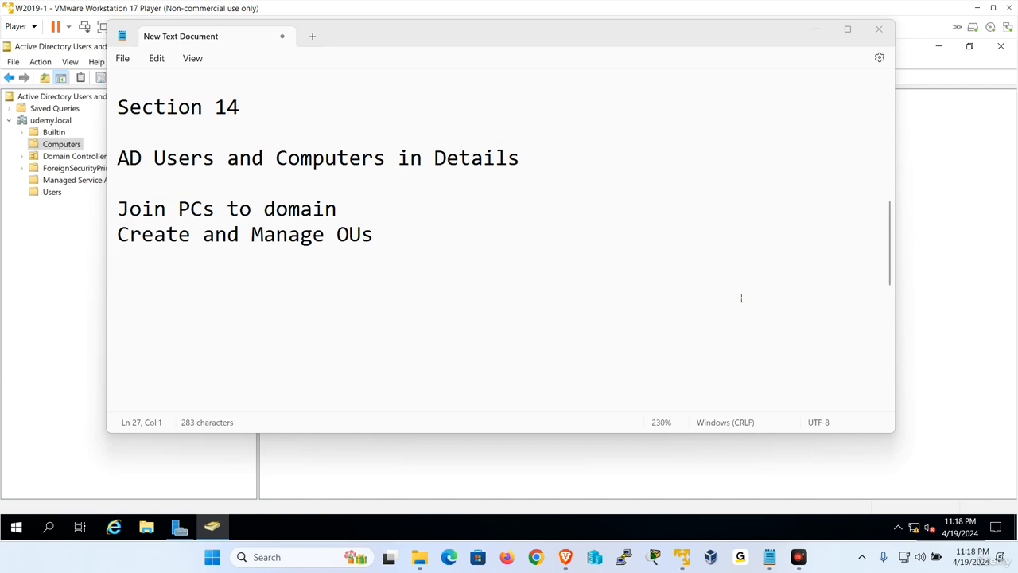
Step: Switch to the W2019-1 virtual machine in full screen and show the contents of the Domain Controllers container
click(60, 343)
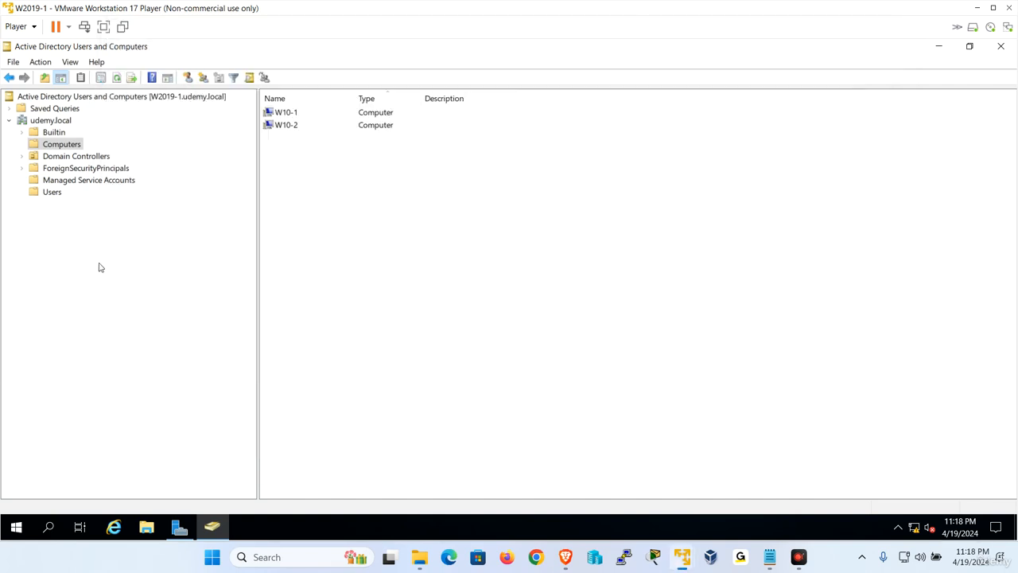
click(103, 26)
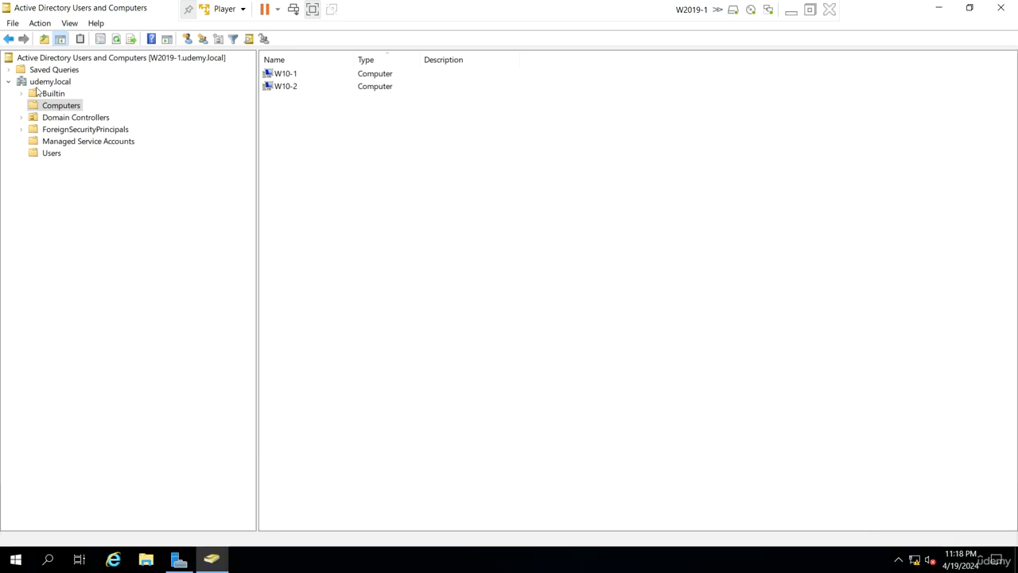
click(75, 119)
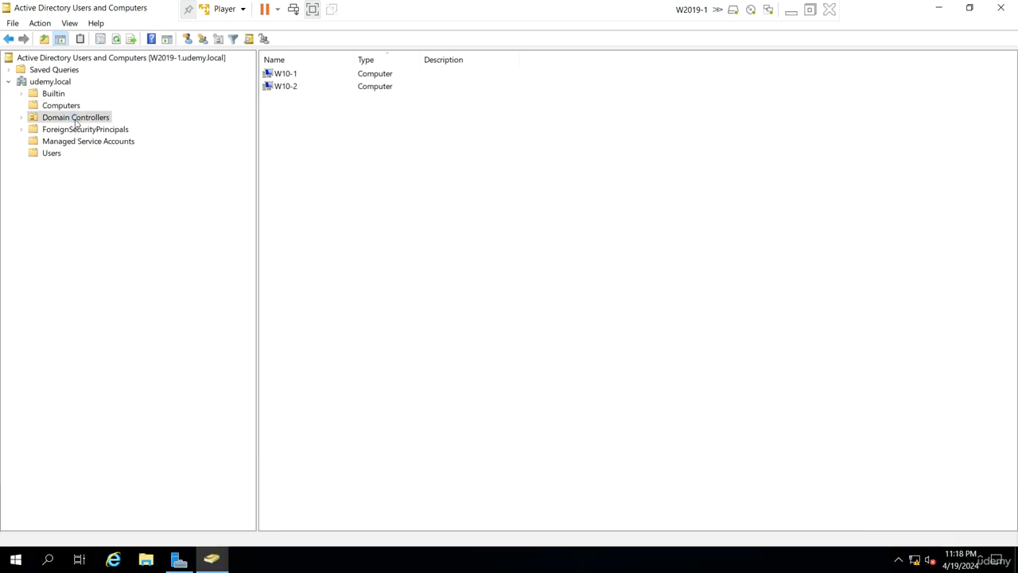
drag(584, 197, 259, 26)
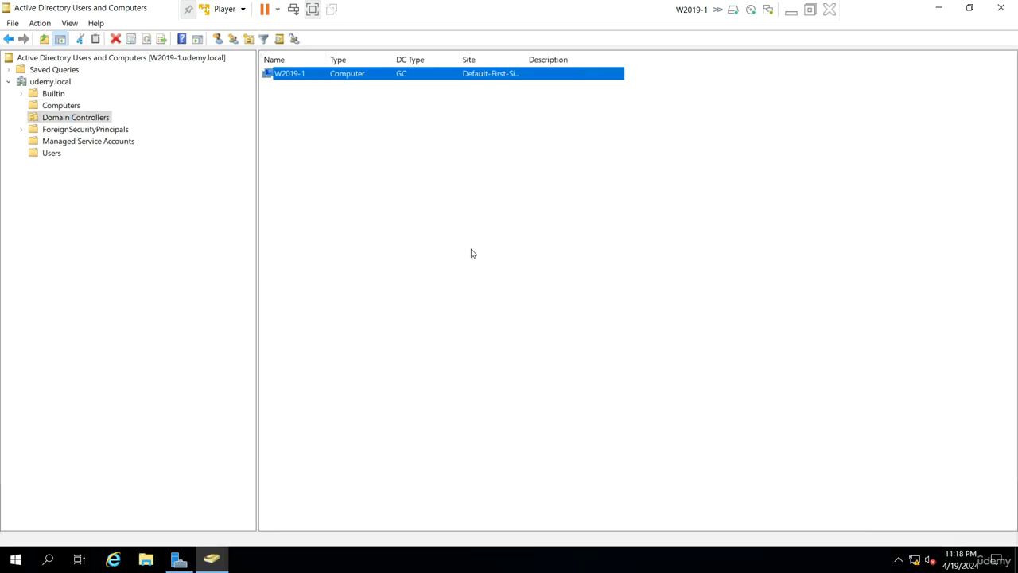
click(480, 253)
Step: Create an organizational unit named Sales directly under the udemy.local domain, with accidental-deletion protection on
click(57, 83)
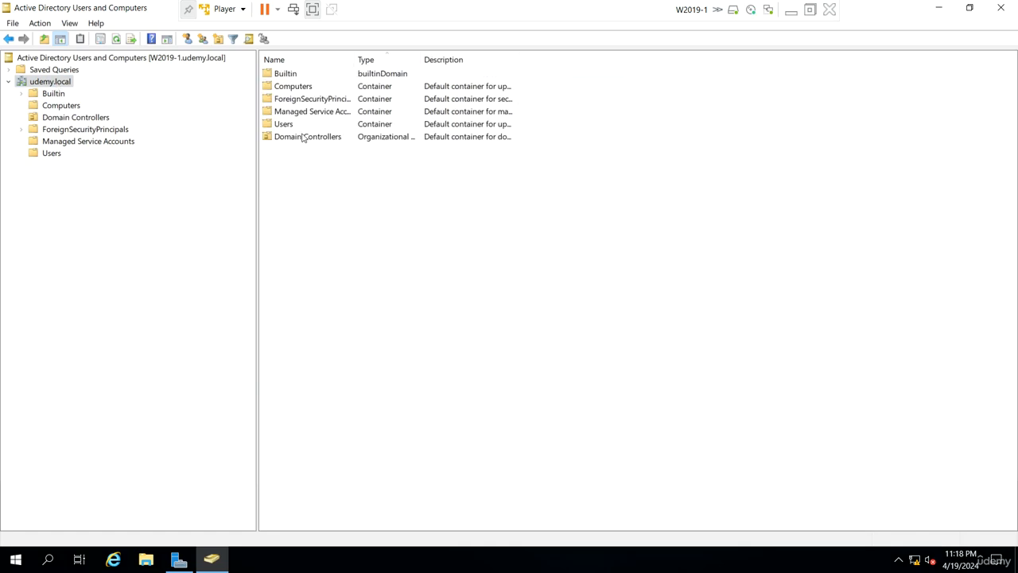
drag(255, 85, 235, 83)
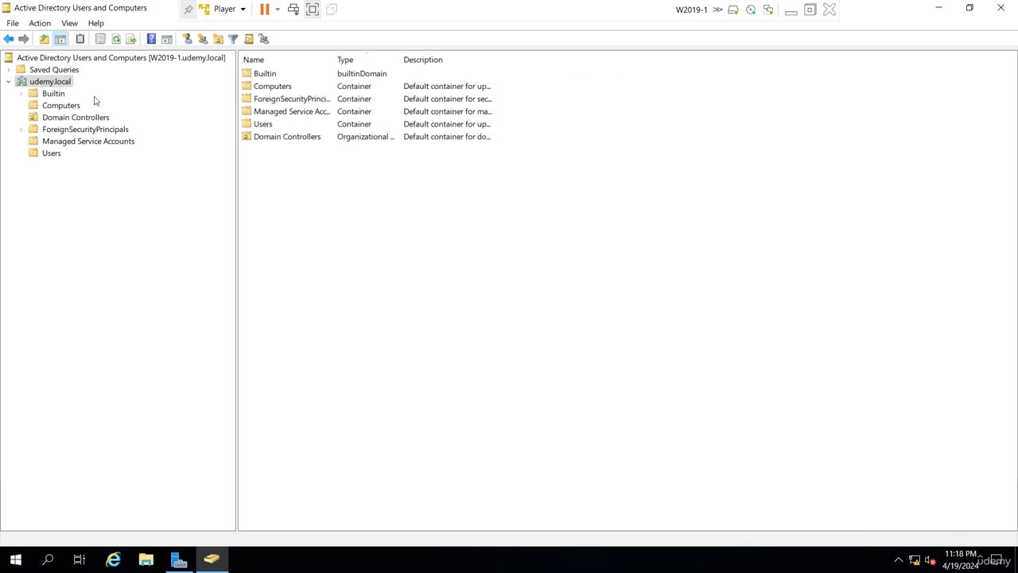
right_click(55, 86)
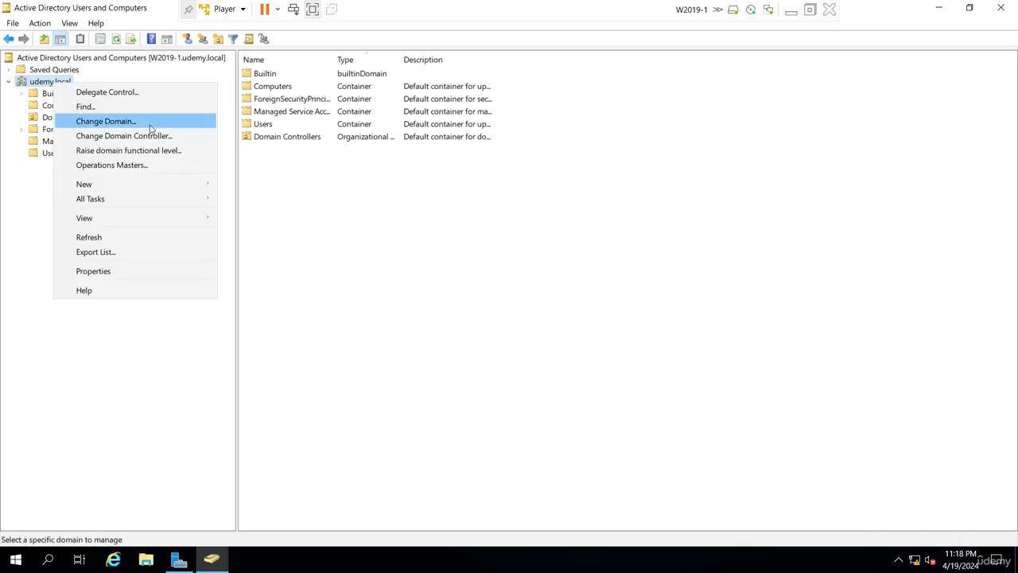
mouse_move(156, 193)
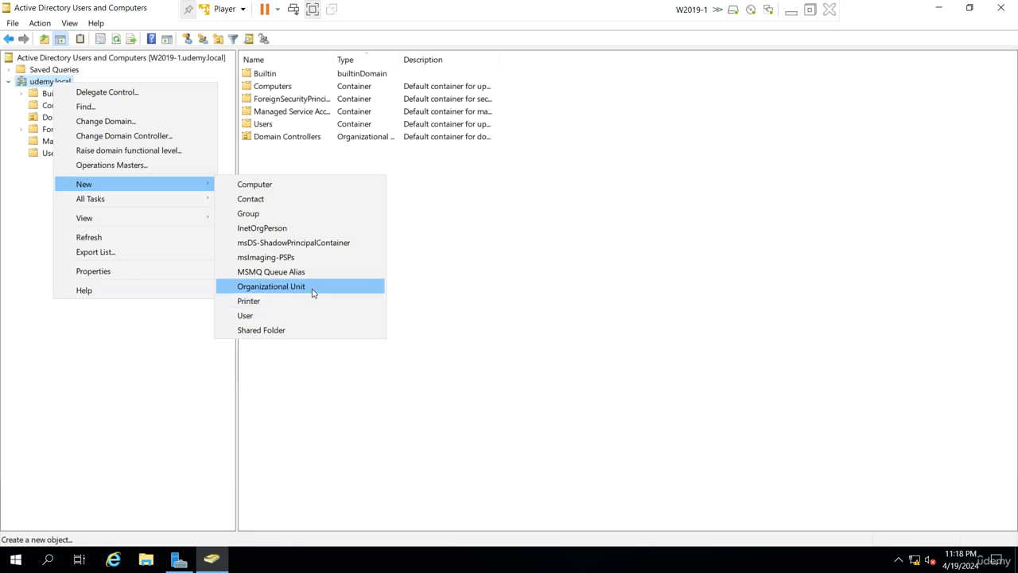
click(319, 288)
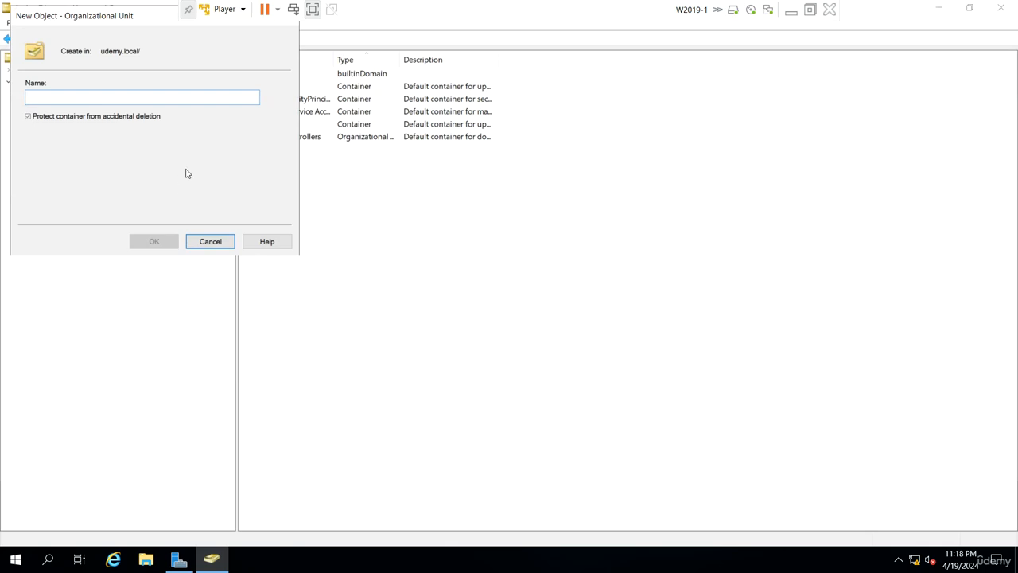
text(Salezs)
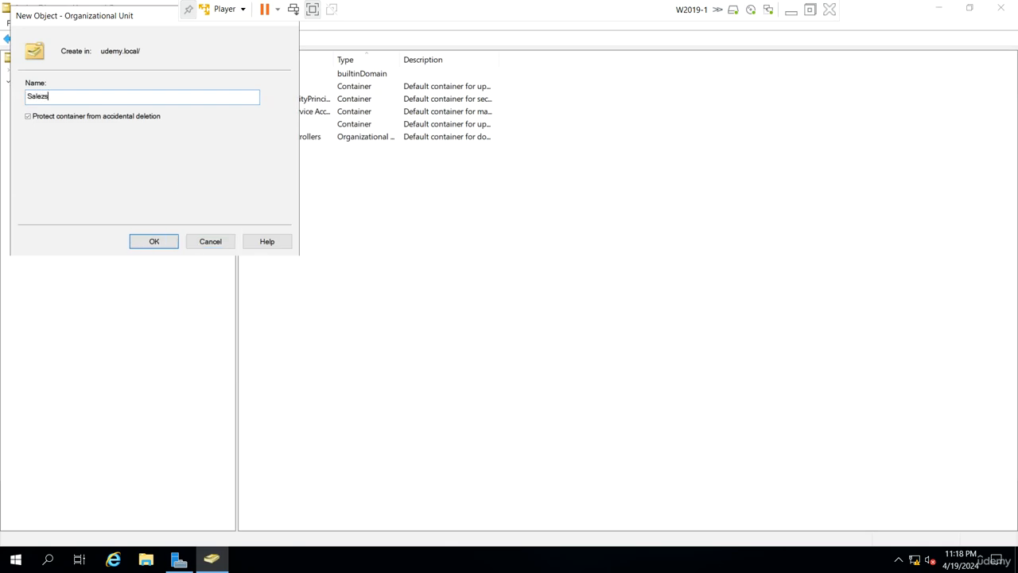
key(BackSpace)
key(BackSpace)
text(s)
click(162, 241)
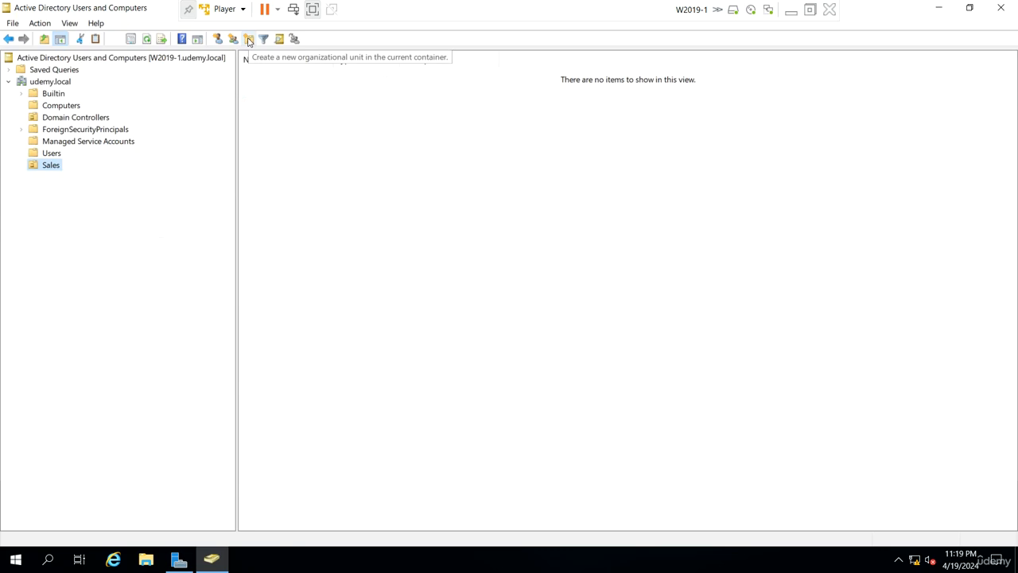
click(248, 39)
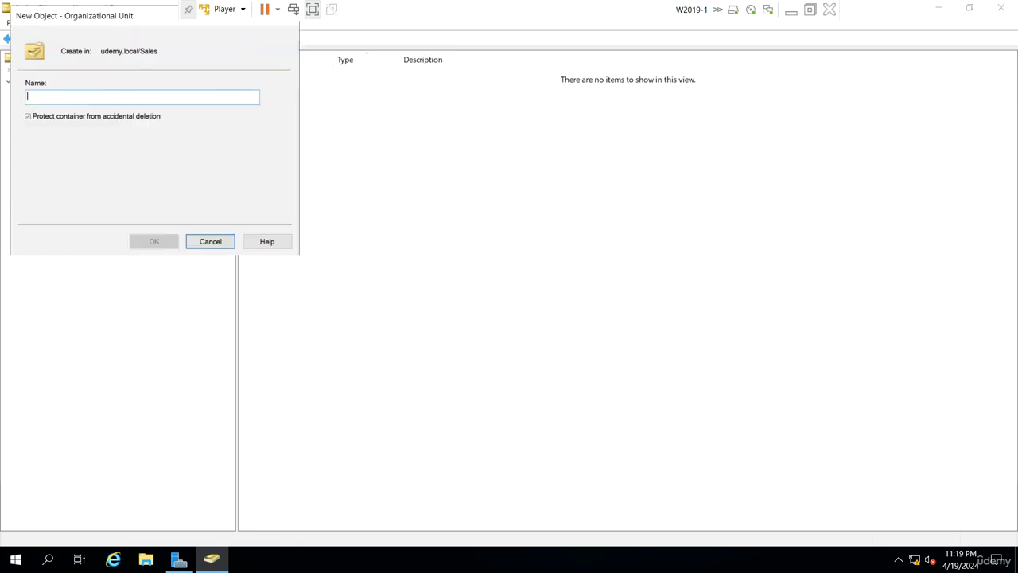
drag(158, 51, 137, 51)
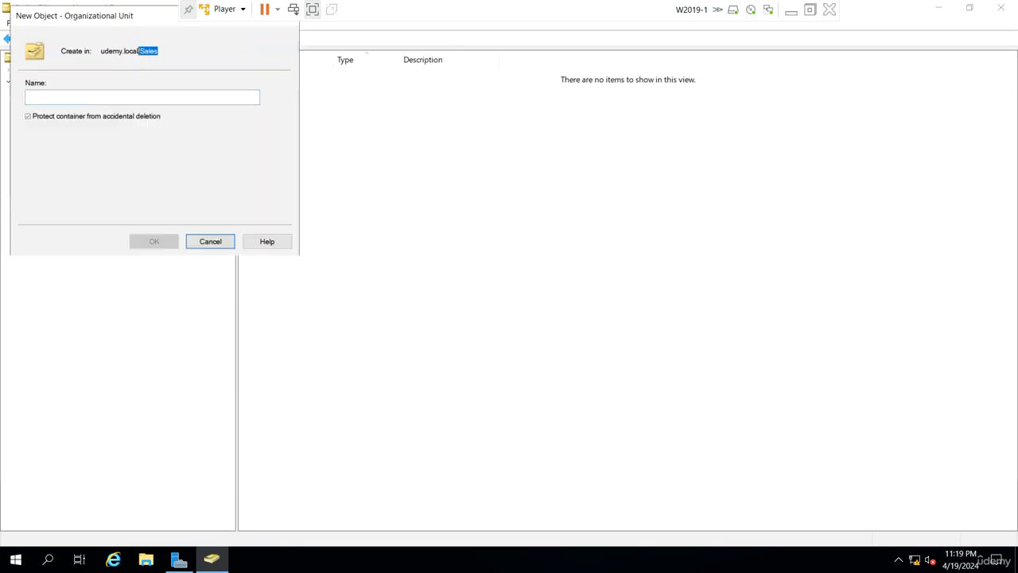
click(204, 244)
Step: Create an organizational unit named Hr directly under udemy.local, keeping accidental-deletion protection on
click(53, 83)
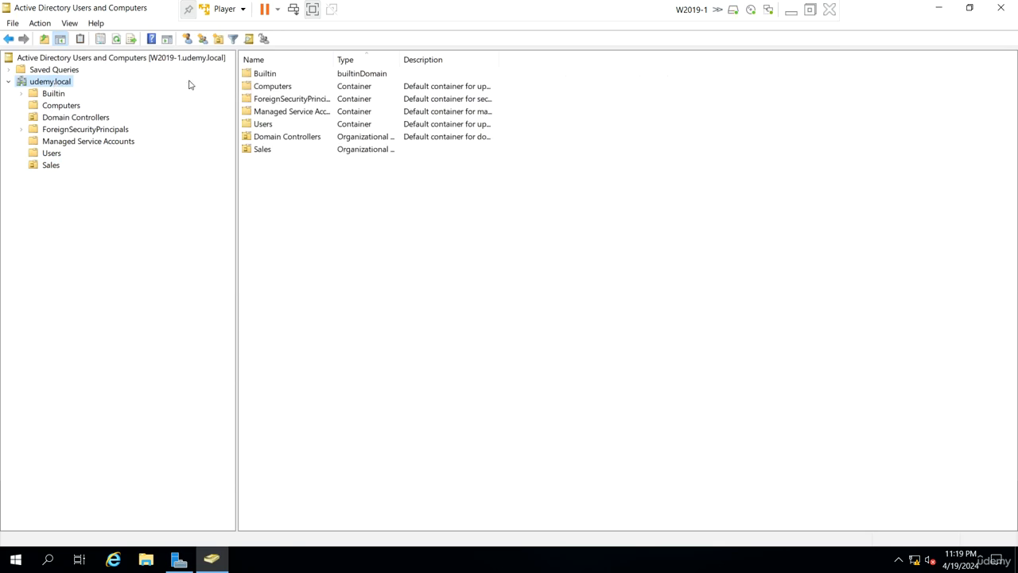
click(218, 40)
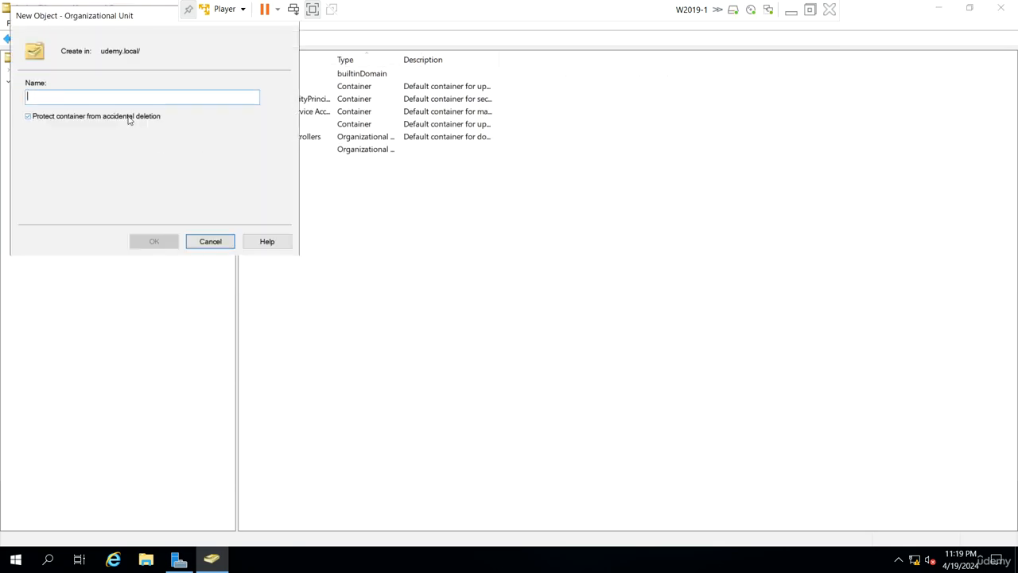
text(Hr)
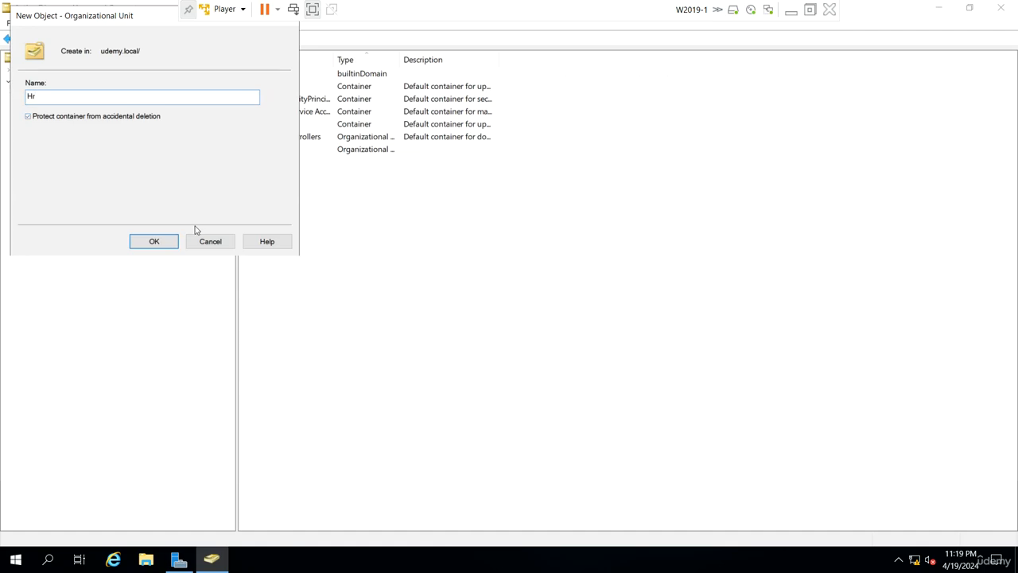
click(164, 239)
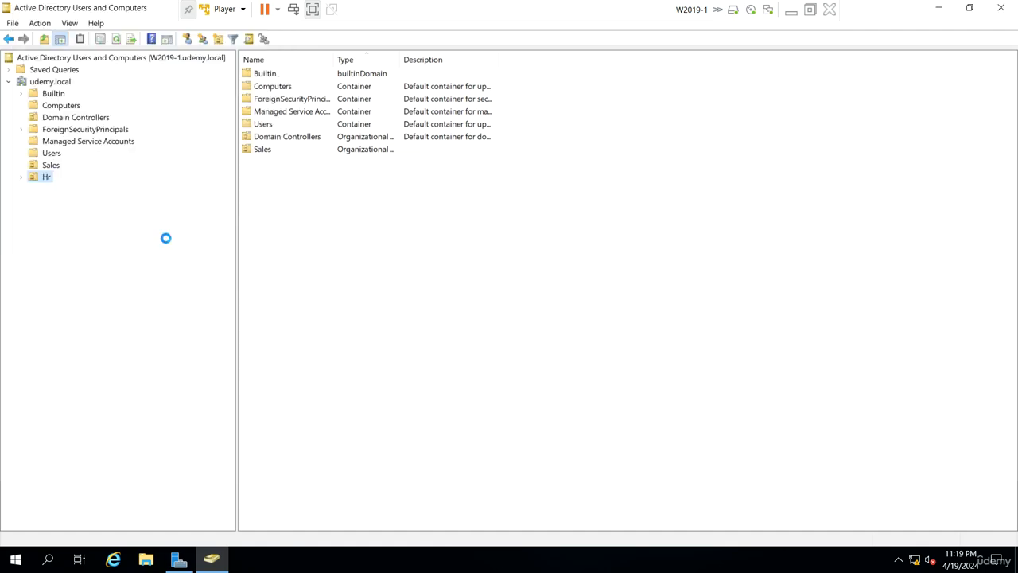
Step: Create an organizational unit named QA directly under udemy.local, keeping accidental-deletion protection on
click(59, 84)
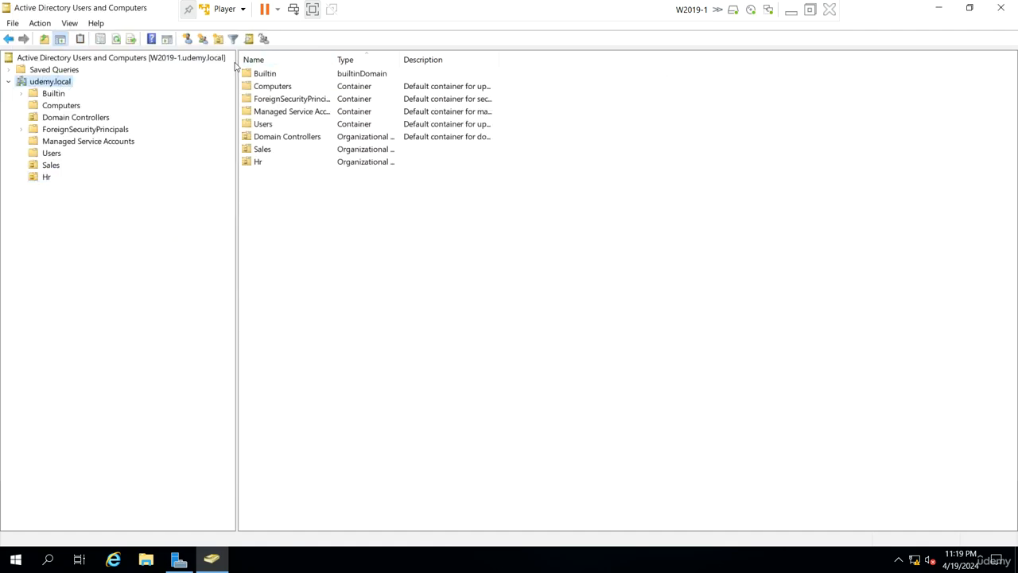
click(219, 40)
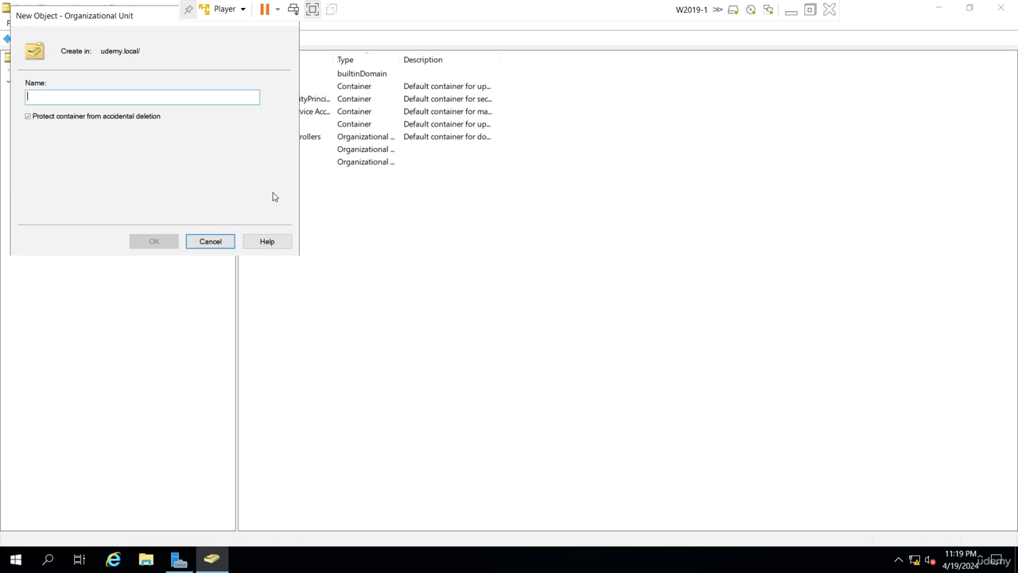
text(QA)
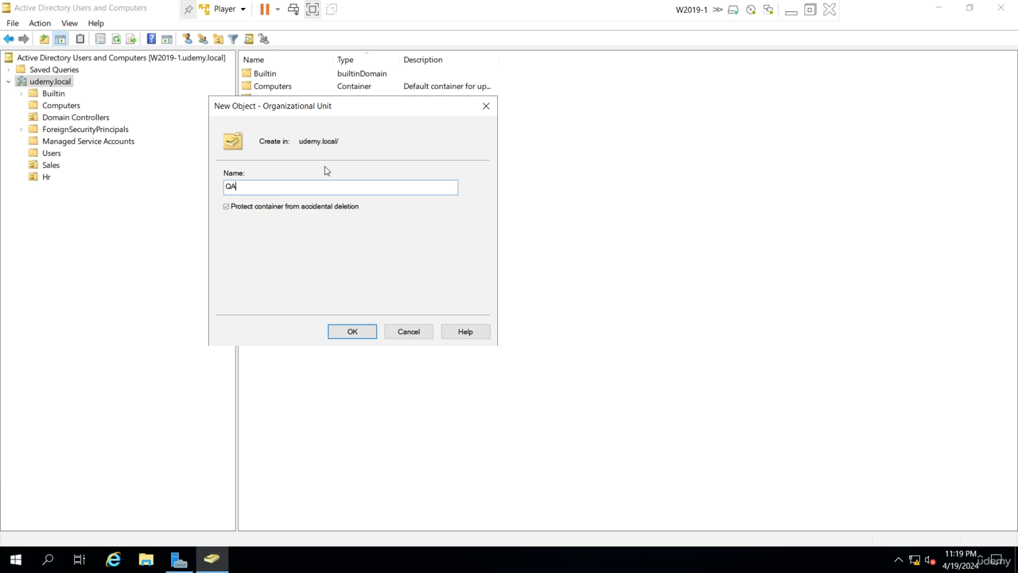
key(BackSpace)
text(a)
key(BackSpace)
text(A)
click(346, 333)
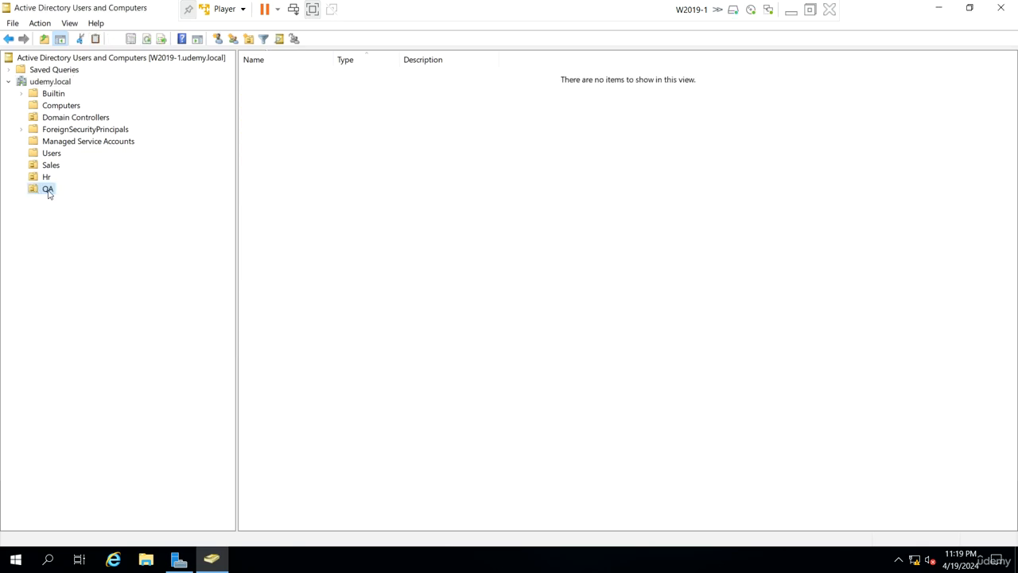
Step: Rename the Hr organizational unit to HR
right_click(51, 182)
click(84, 298)
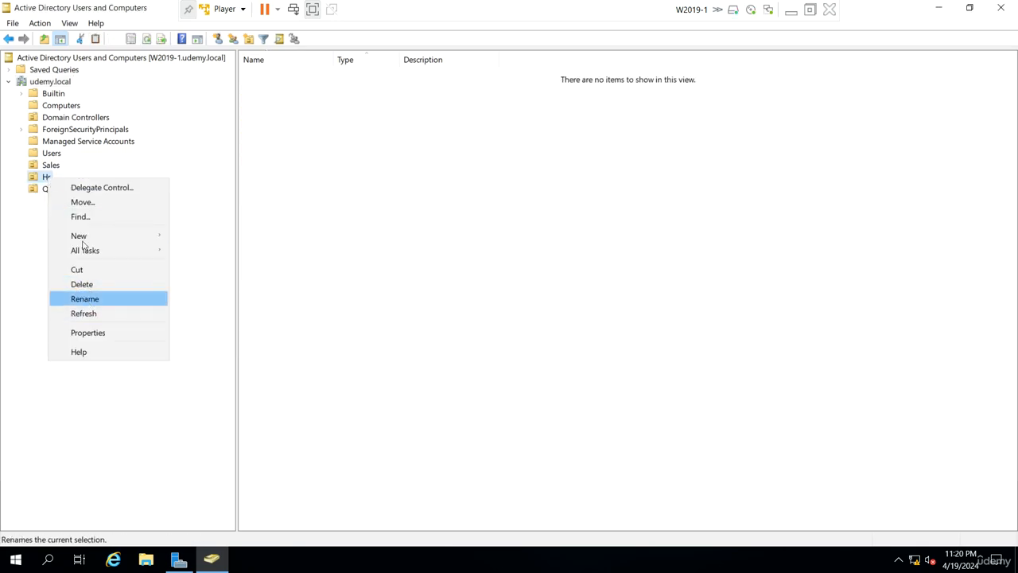
key(BackSpace)
text(R)
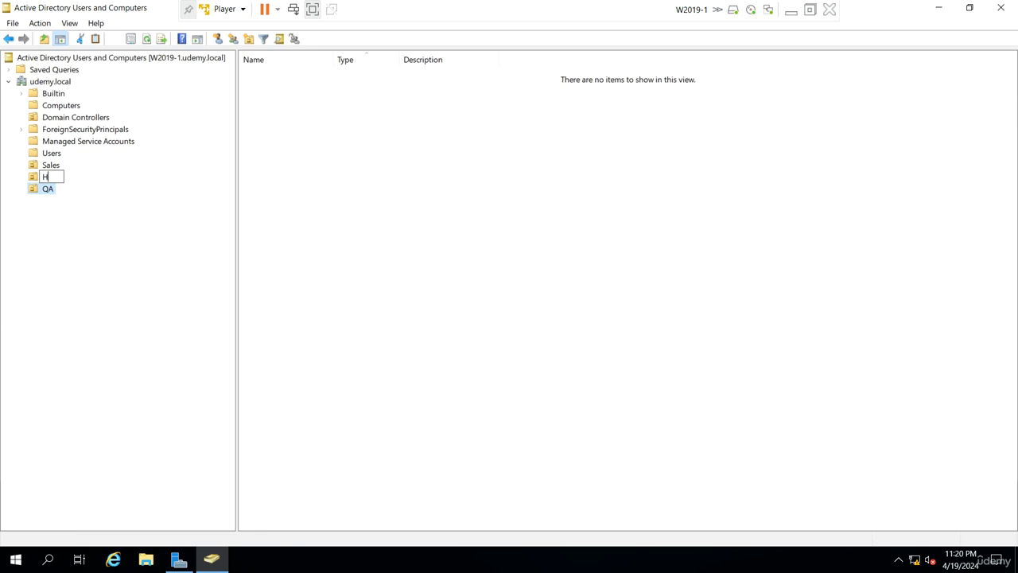
key(Return)
Step: Create a nested organizational unit named Users inside the QA organizational unit
click(57, 166)
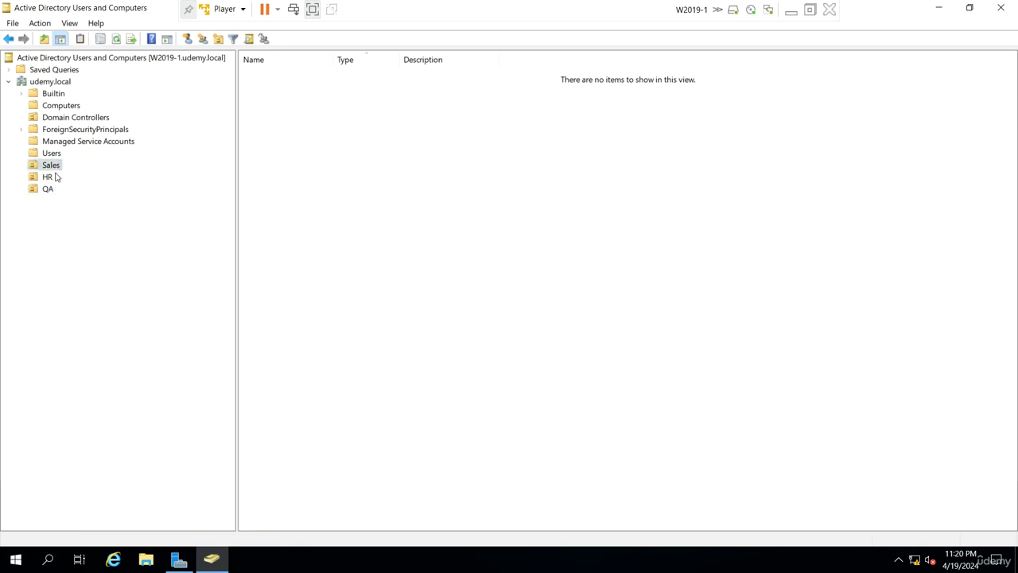
click(52, 177)
click(48, 189)
right_click(48, 192)
mouse_move(160, 253)
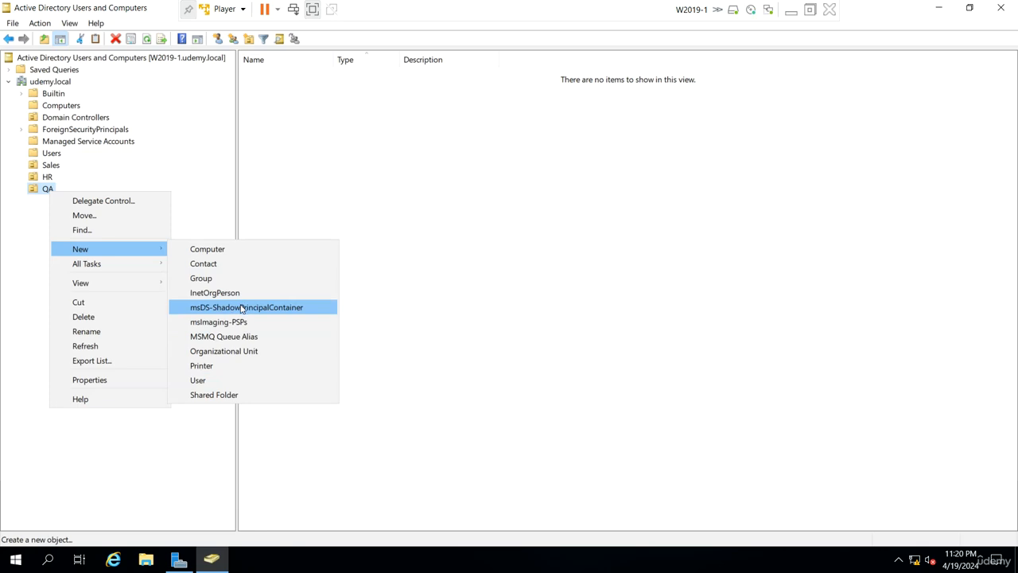
click(249, 351)
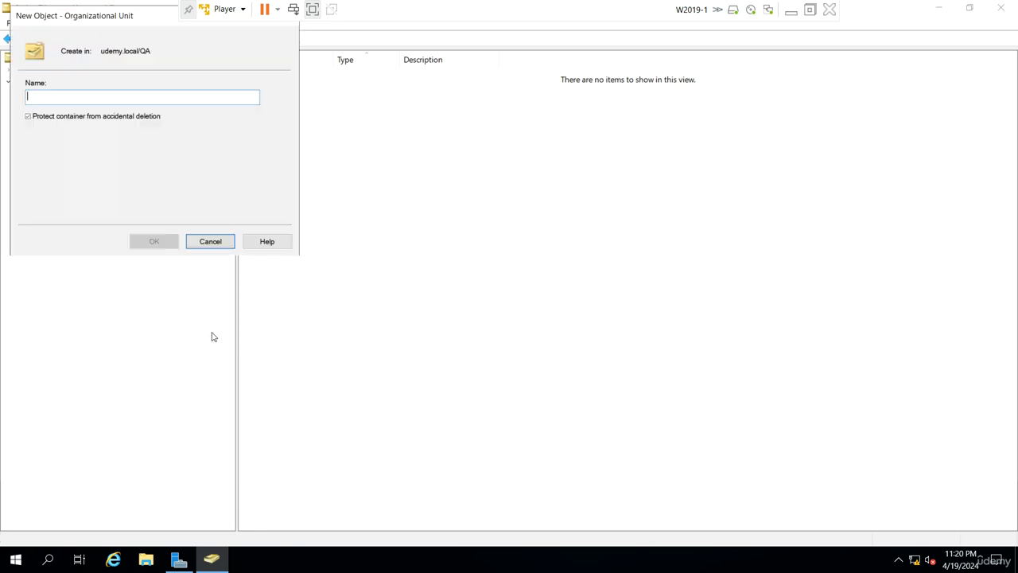
text(Users)
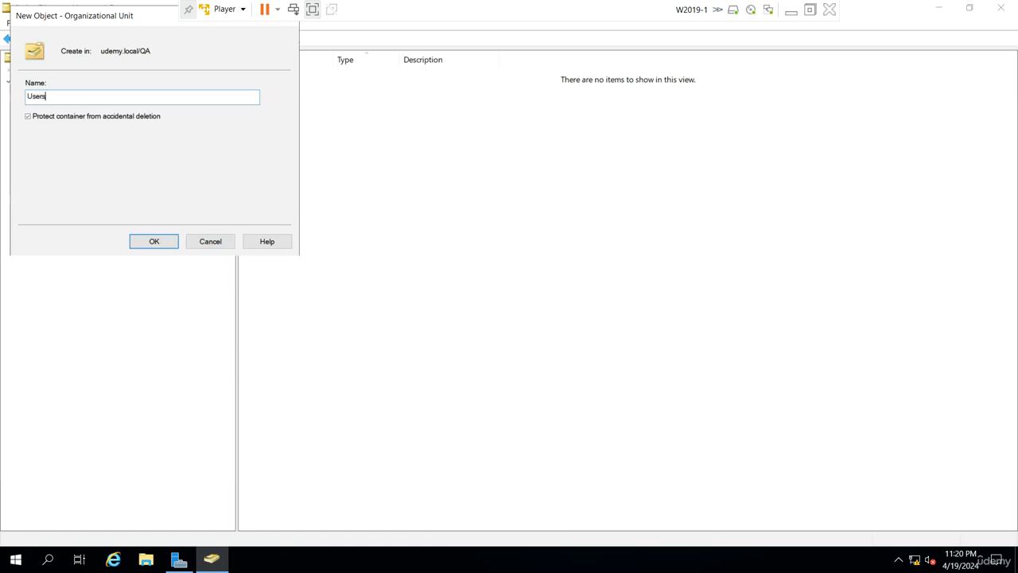
click(165, 235)
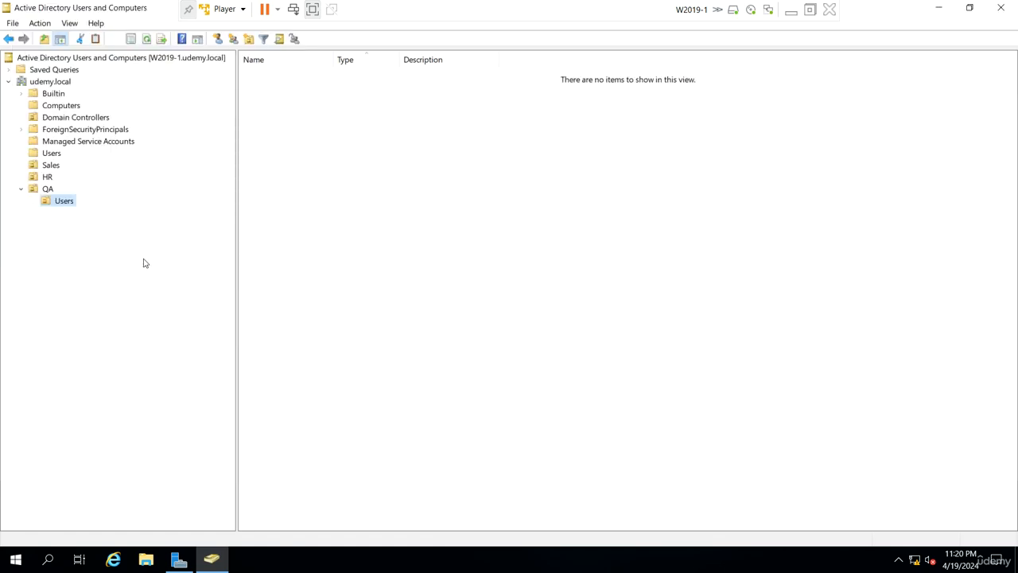
Step: Create a second nested organizational unit named PCs inside QA, and check the contents of QA, Sales and HR
click(47, 189)
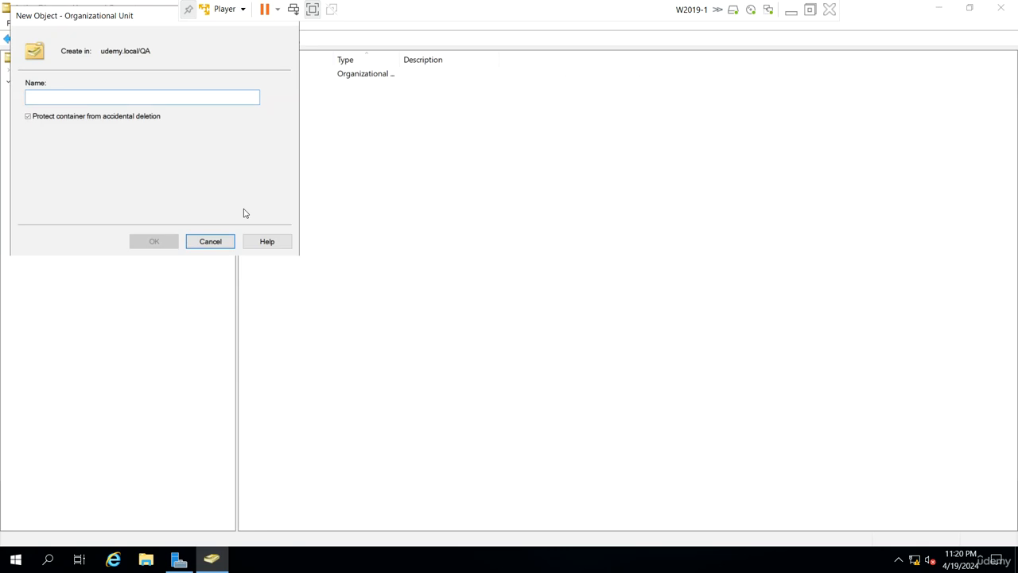
text(PCs)
key(Return)
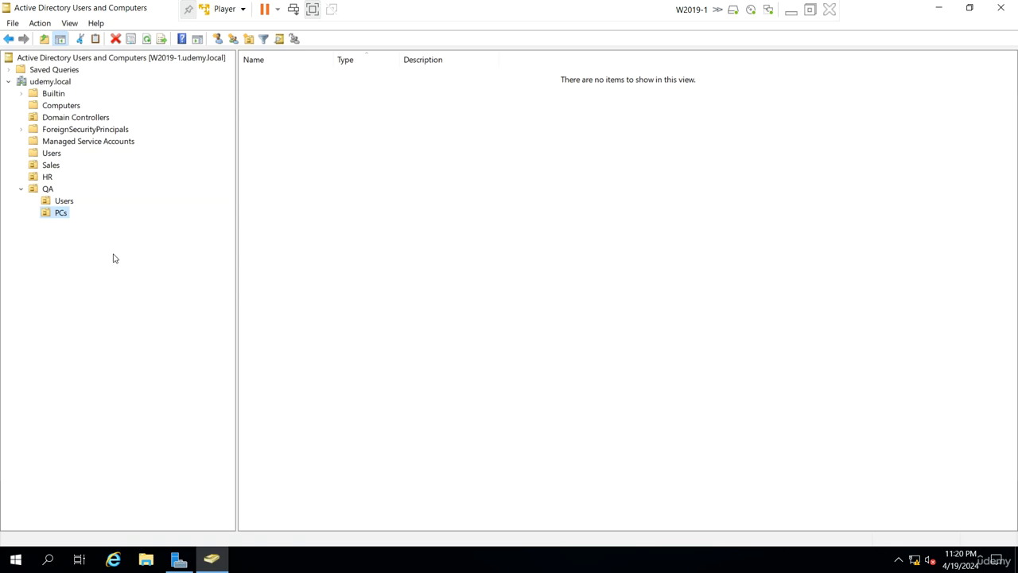
click(49, 191)
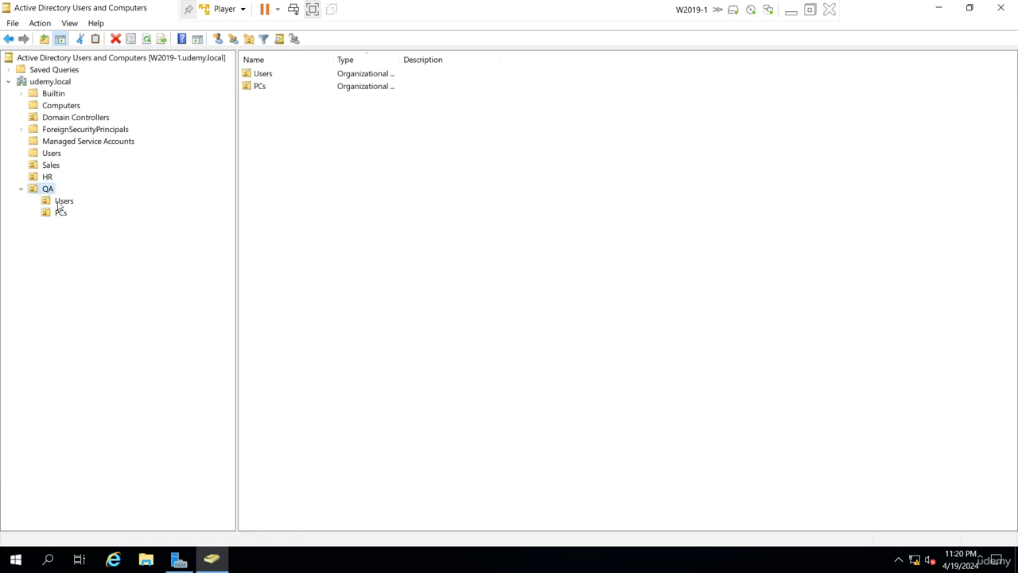
click(52, 167)
click(53, 179)
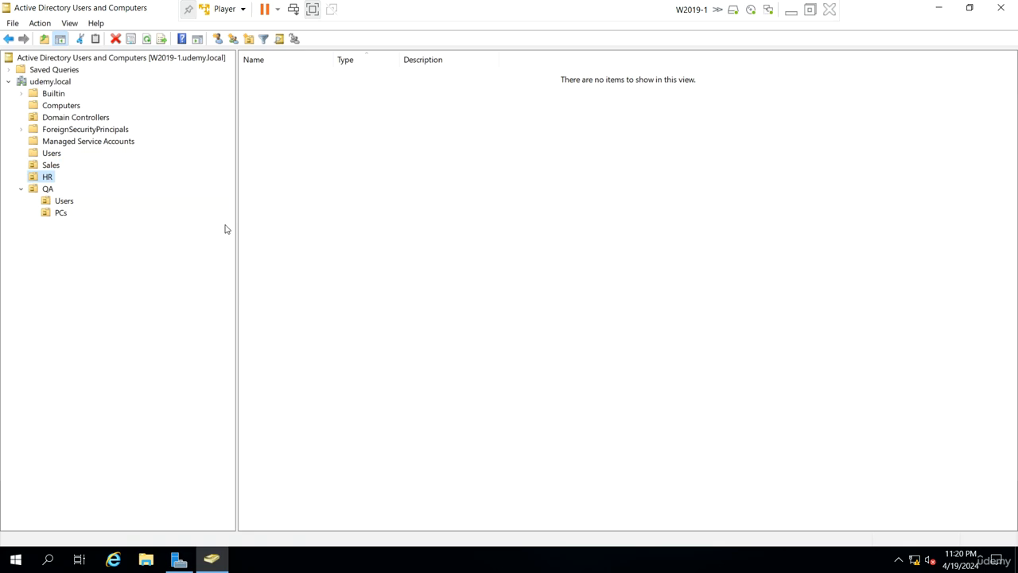
Step: Create an organizational unit named NY directly under udemy.local, keeping accidental-deletion protection on
click(61, 82)
right_click(61, 83)
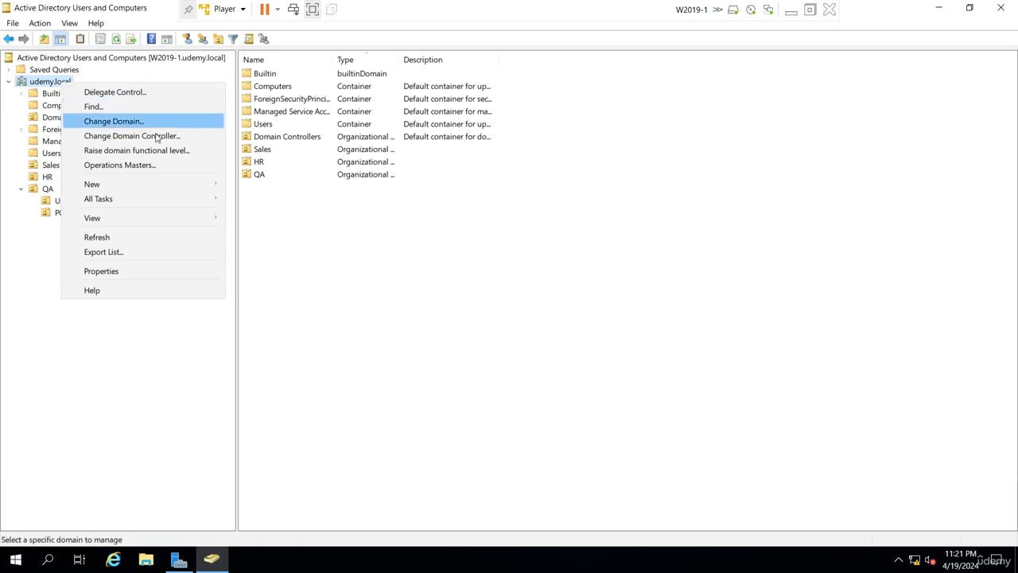
mouse_move(148, 185)
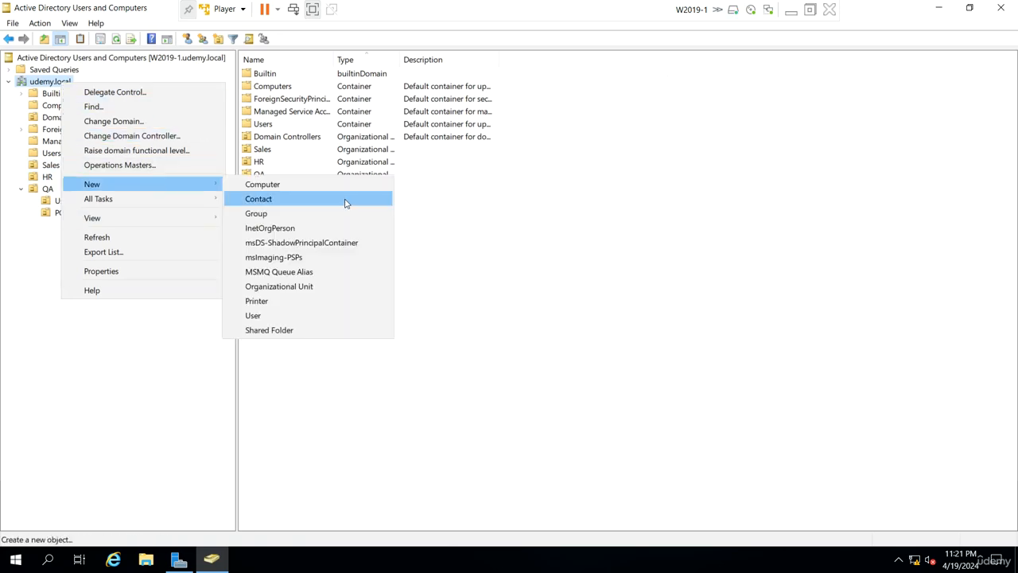
click(274, 280)
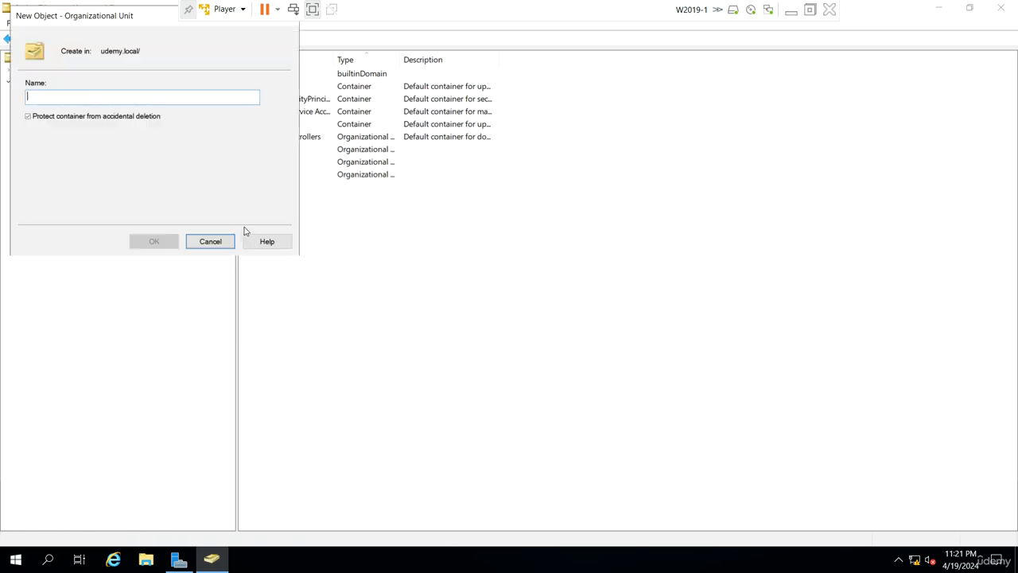
text(NY)
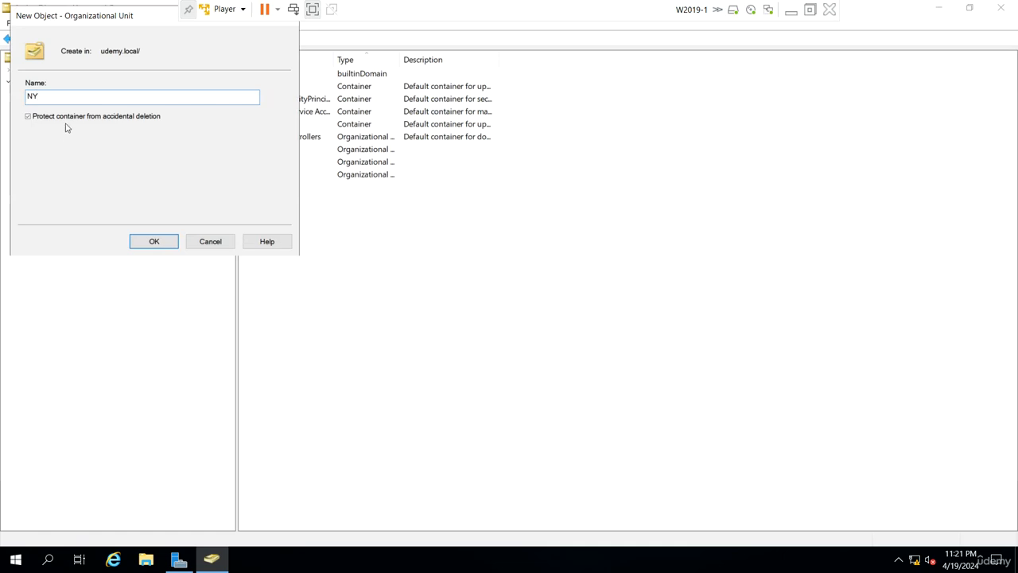
click(147, 242)
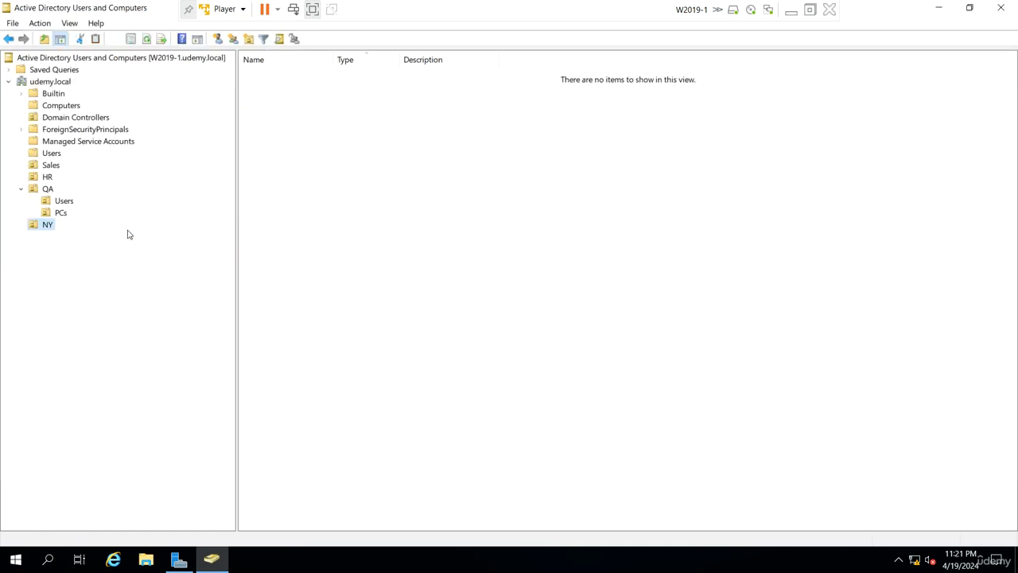
Step: Create a nested organizational unit named Marketing inside NY, keeping accidental-deletion protection on
click(48, 226)
click(249, 40)
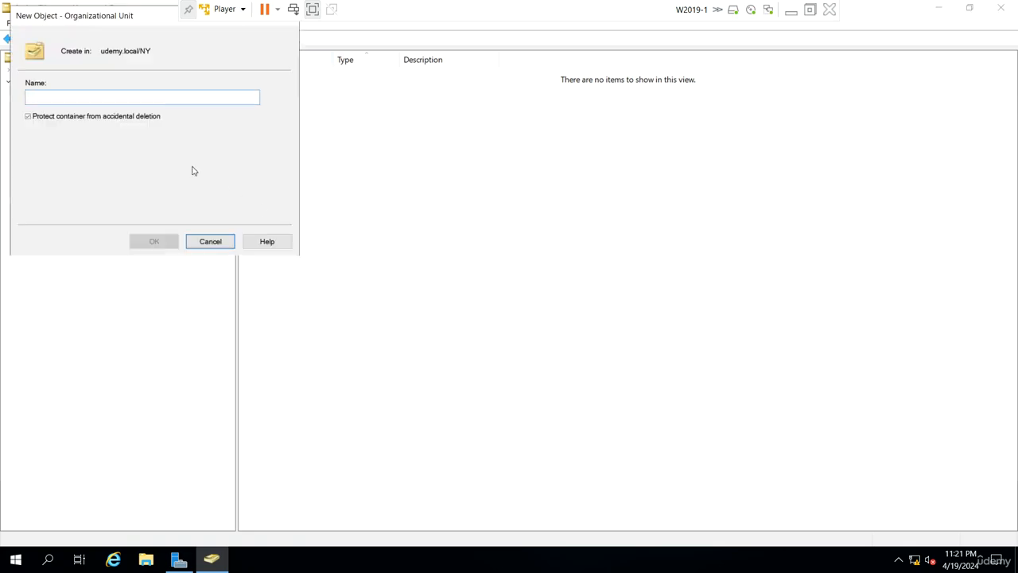
text(Mark)
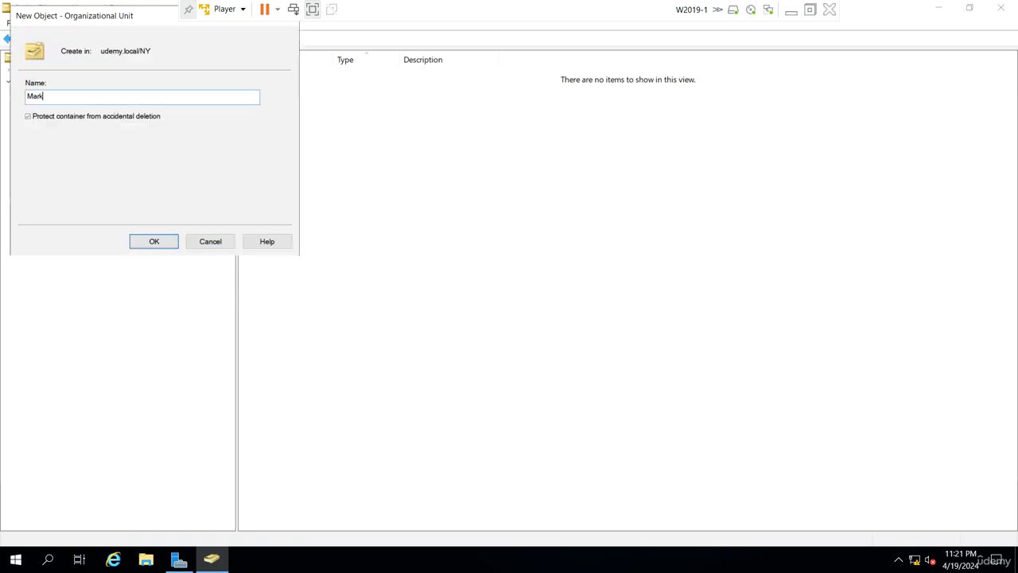
text(eting)
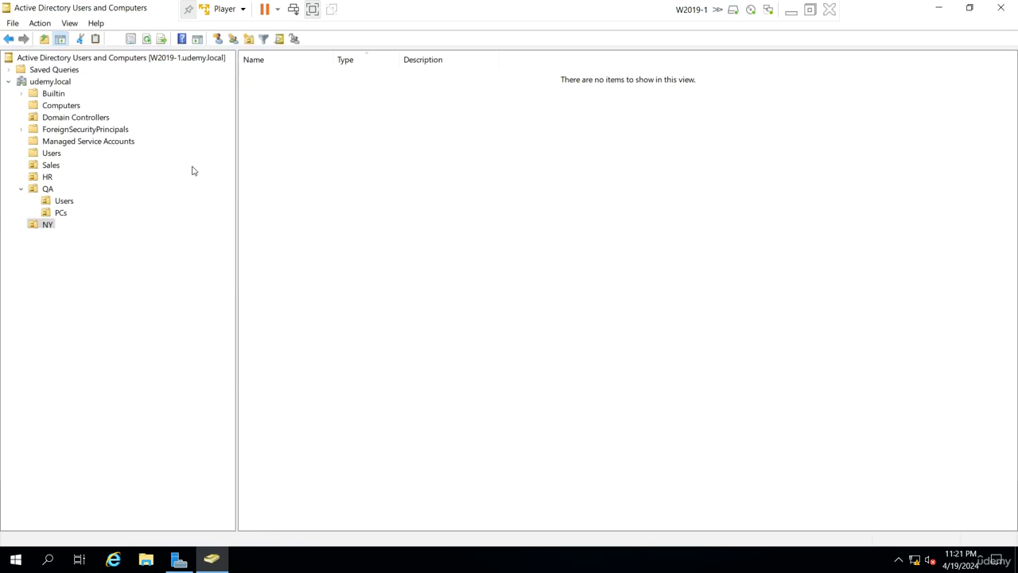
key(Return)
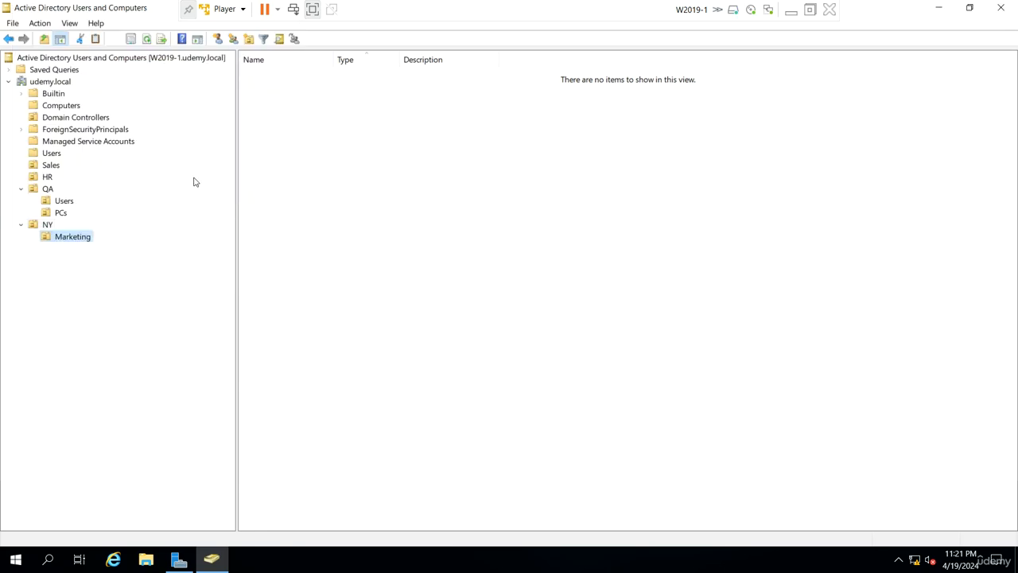
Step: Create a second nested organizational unit named Engineering inside NY, keeping accidental-deletion protection on
click(35, 228)
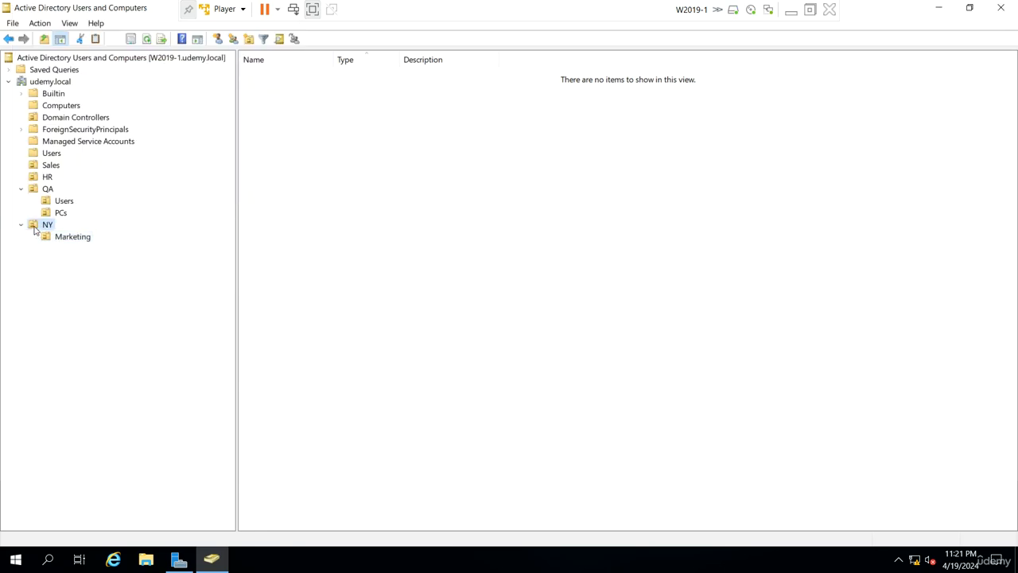
click(80, 238)
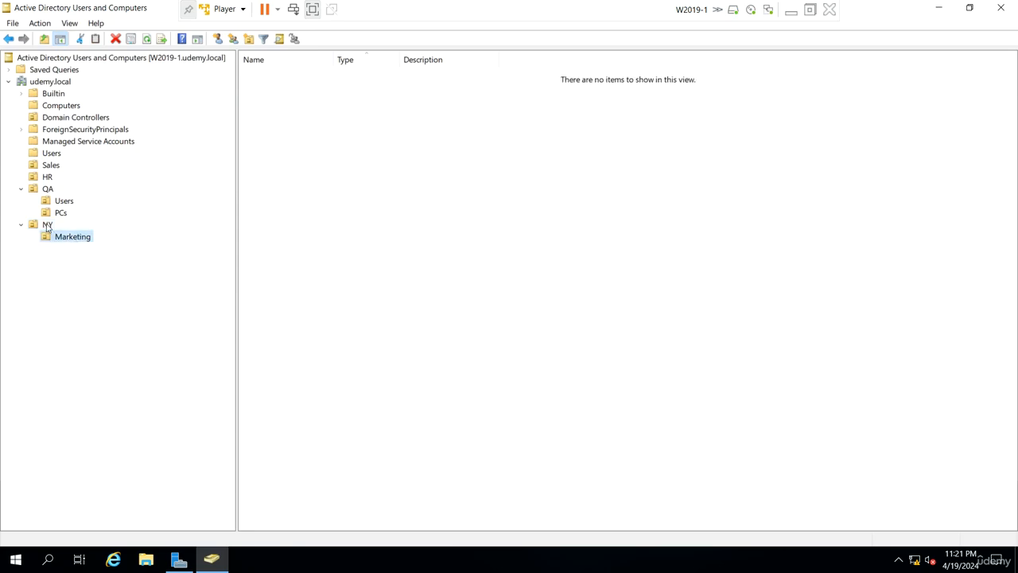
click(46, 225)
click(250, 38)
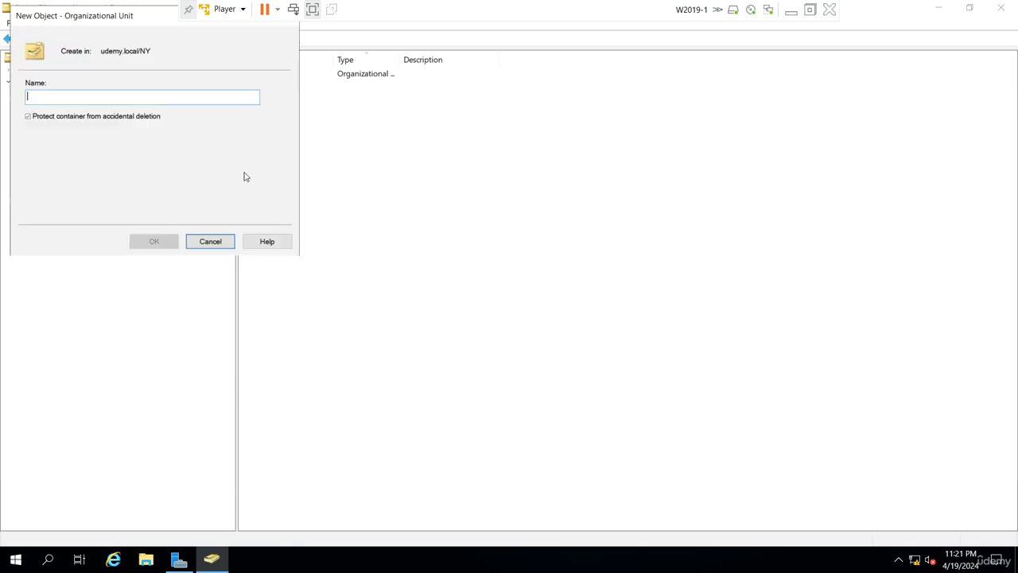
text(En)
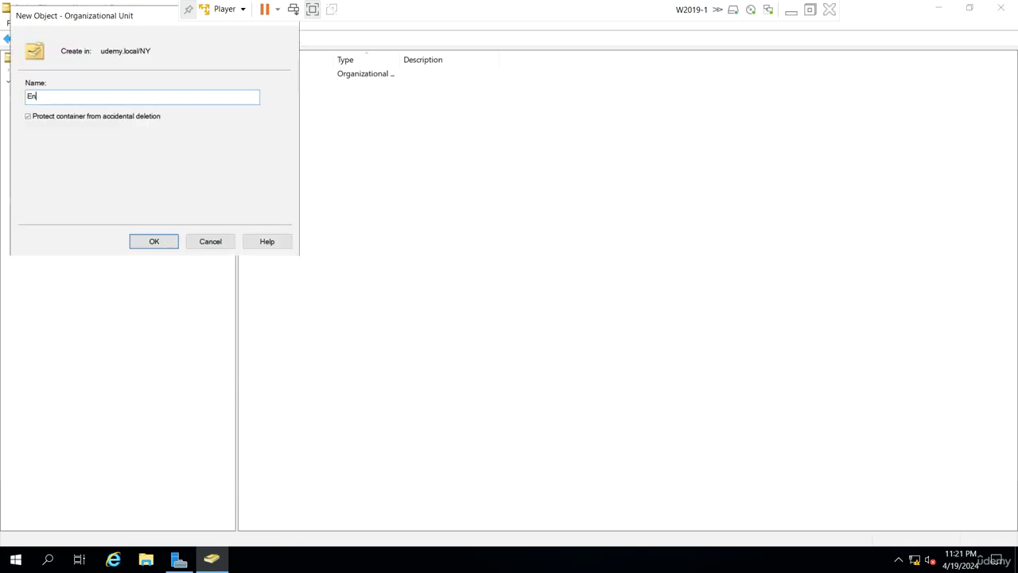
text(gineering)
click(153, 239)
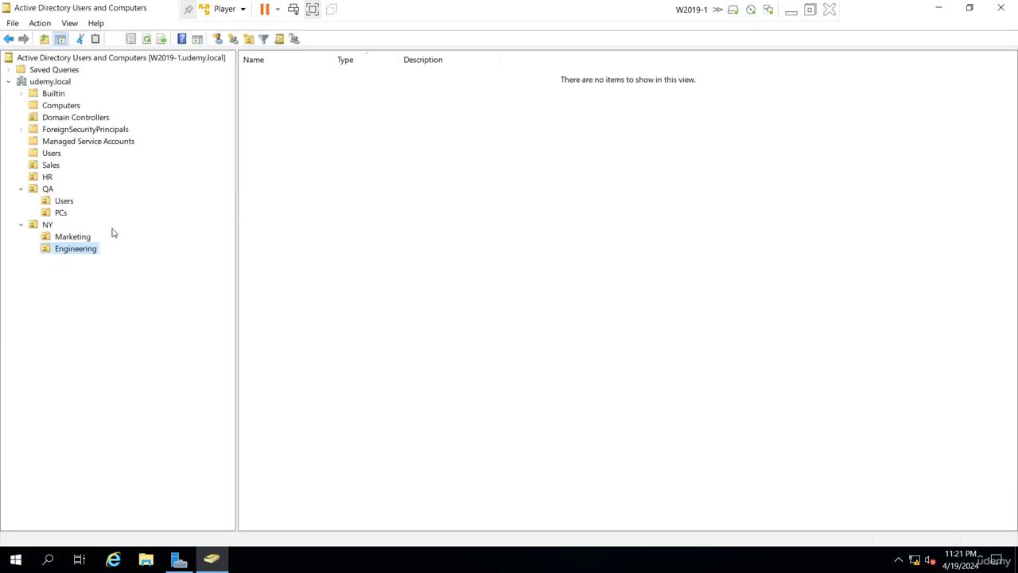
Step: Review the contents of QA, NY, their nested organizational units, Sales and HR, and take the virtual machine out of full screen
click(36, 191)
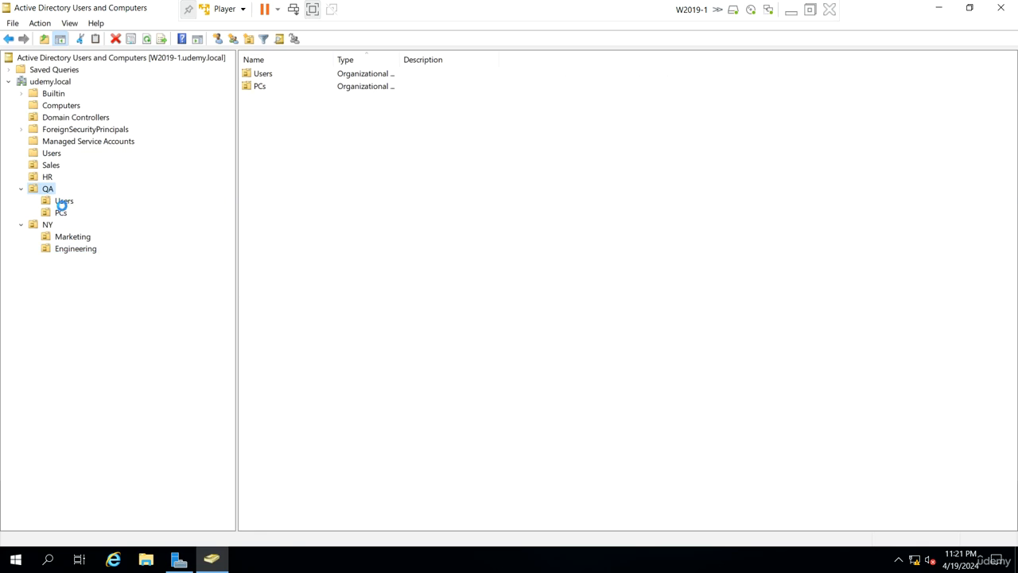
click(63, 211)
click(67, 202)
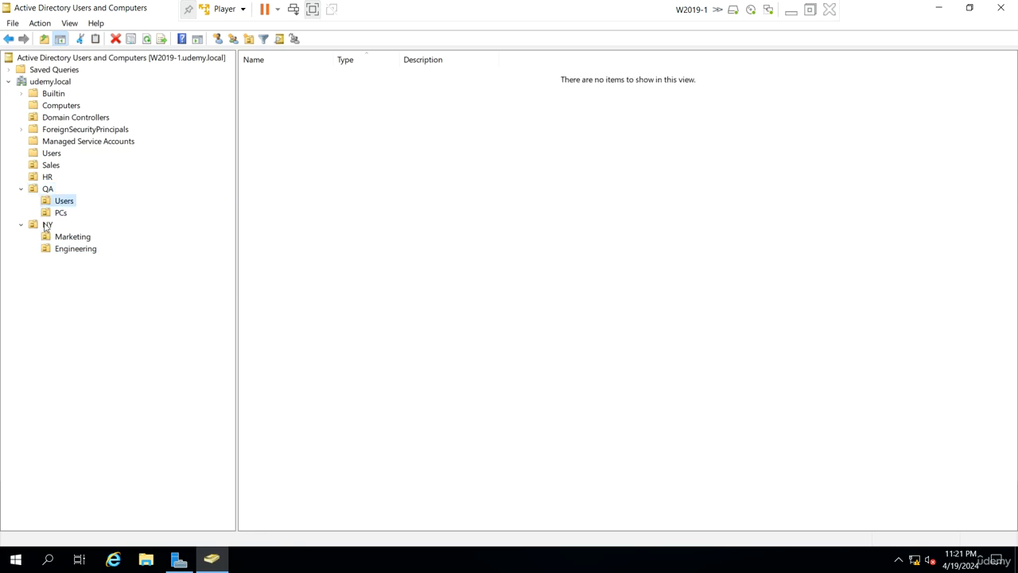
click(47, 227)
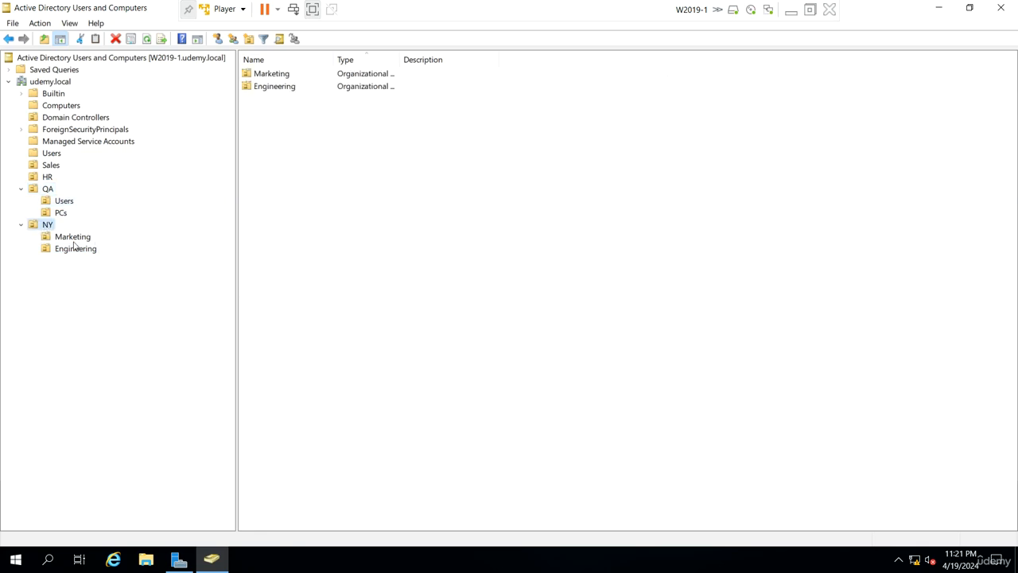
click(76, 239)
click(77, 253)
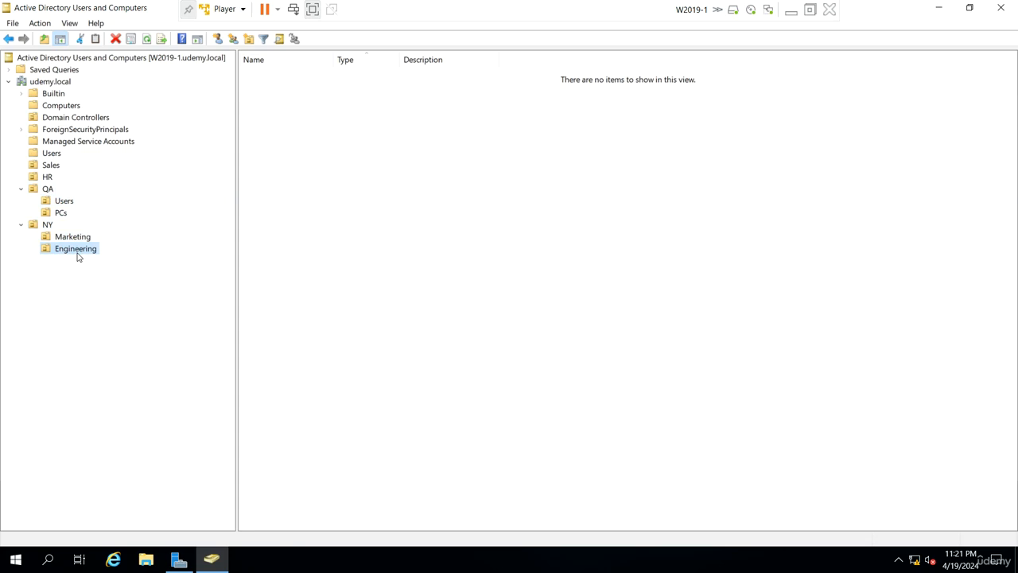
click(54, 167)
click(47, 178)
click(808, 10)
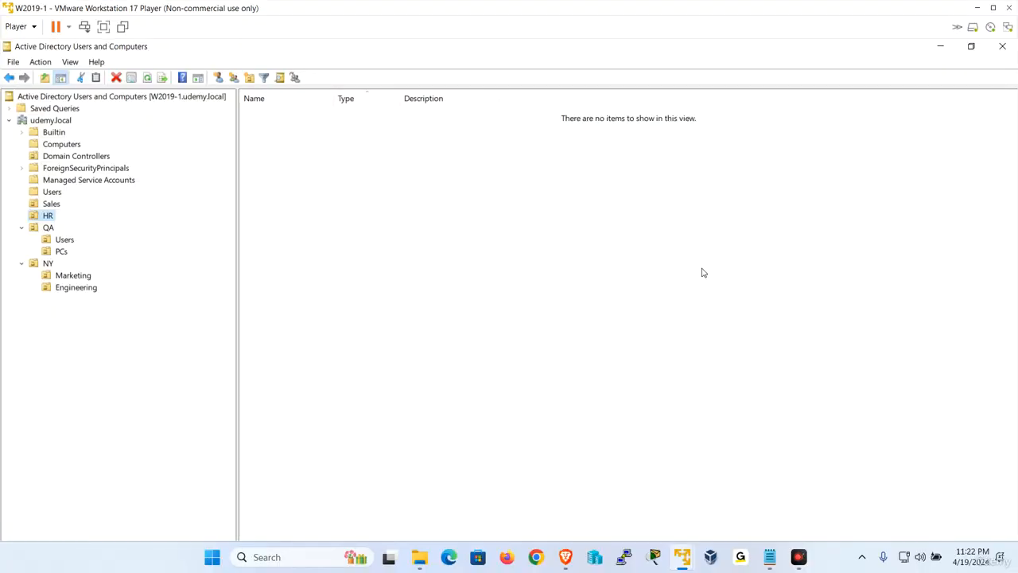